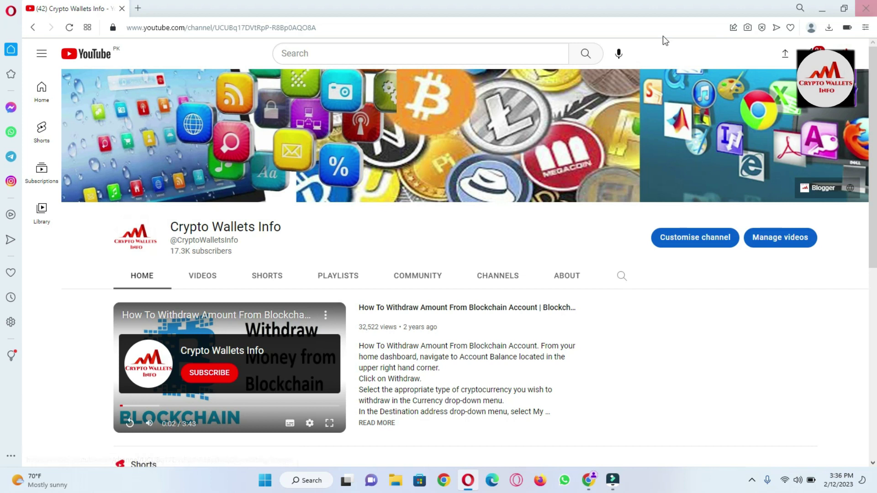
Step: Show the Crypto Wallets Info channel's uploaded videos and browse down the grid and back
left_click(204, 277)
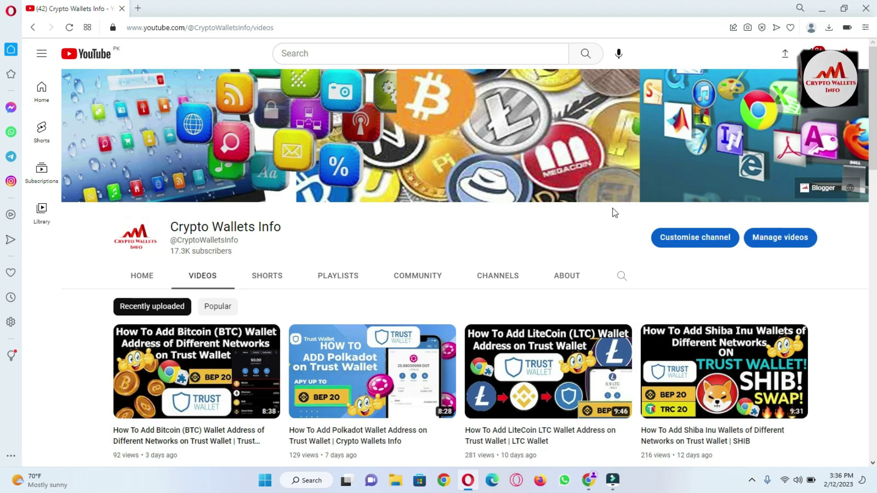
scroll(2, 251, "down", 10)
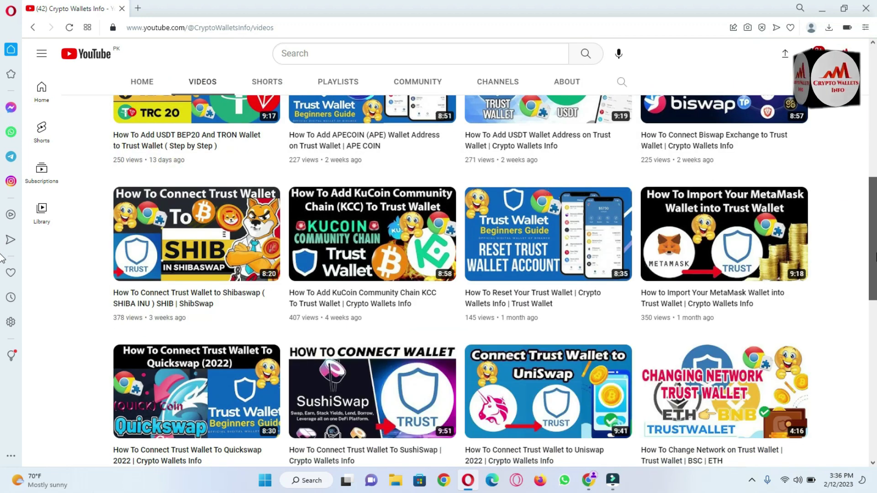
scroll(3, 258, "down", 2)
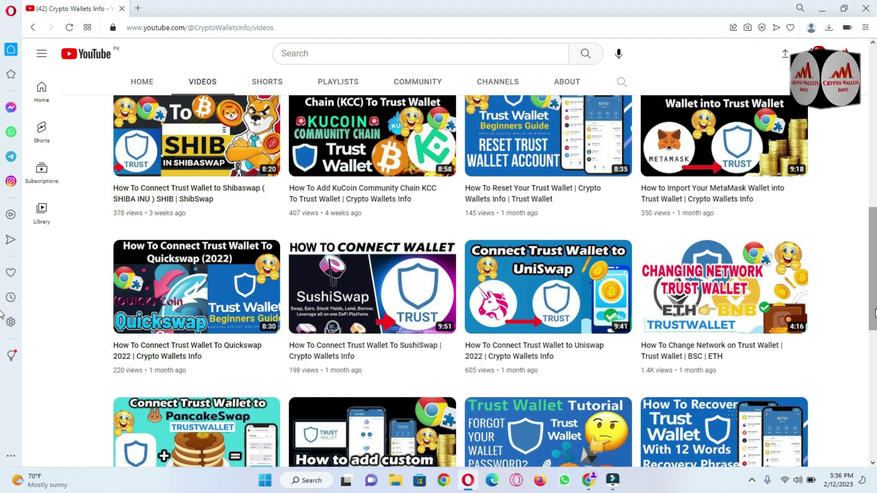
scroll(1, 288, "up", 7)
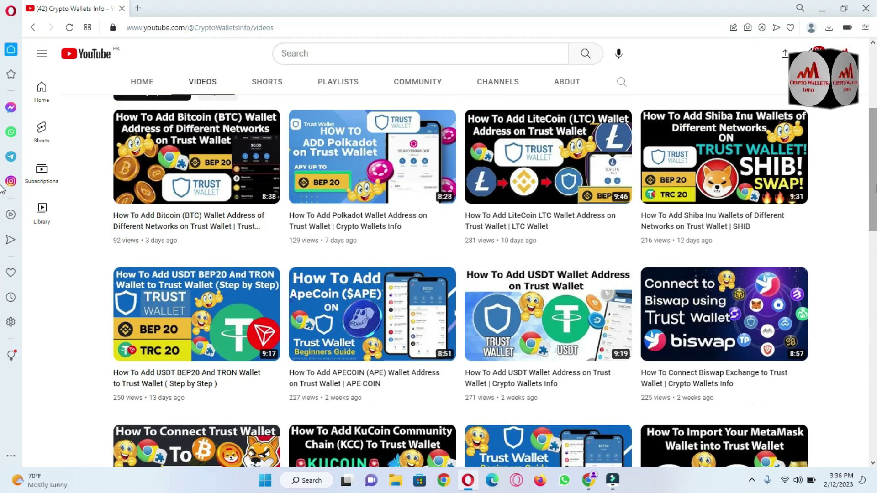
scroll(2, 151, "up", 4)
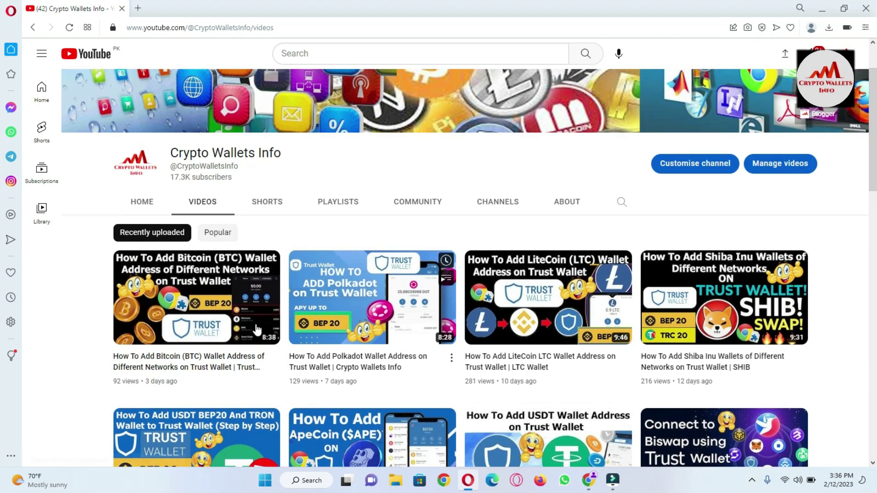
Step: Bring the Chrome window with the New Tab page to the front from the taskbar
mouse_move(130, 289)
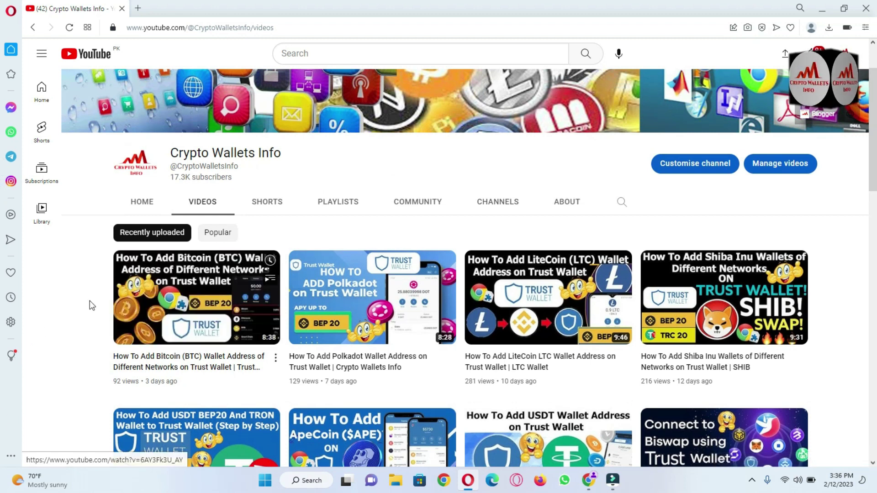
mouse_move(213, 281)
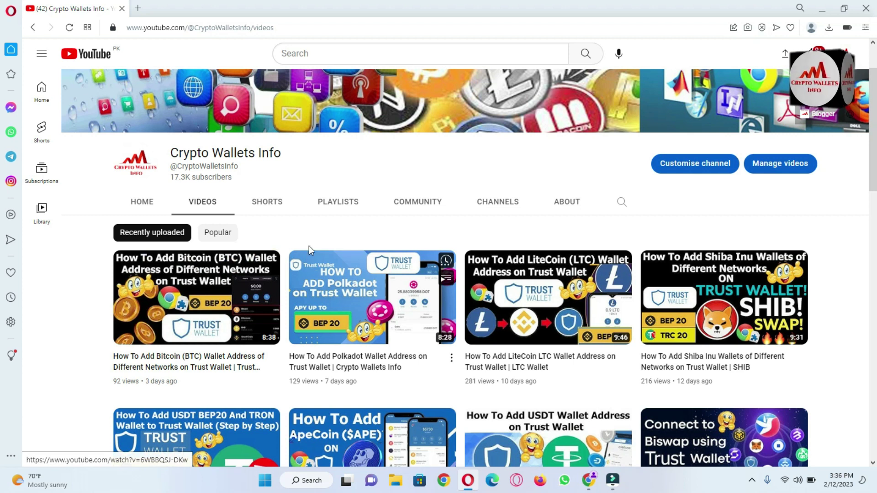
mouse_move(247, 318)
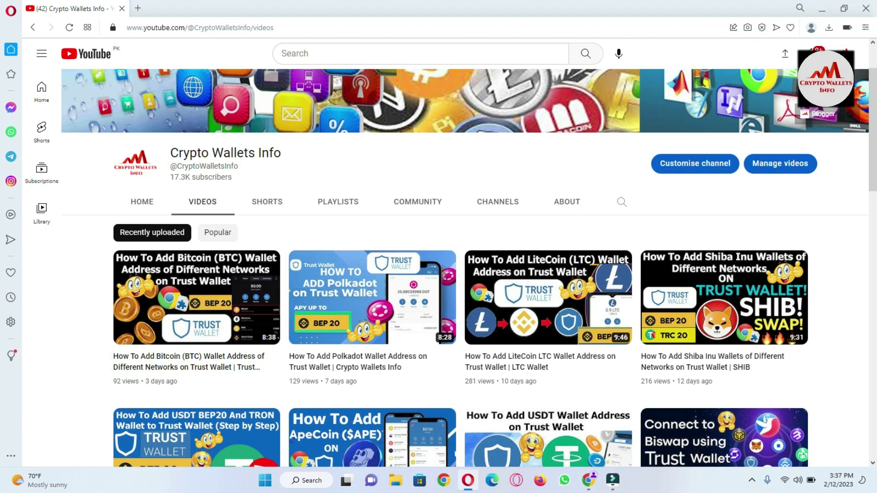
left_click(593, 485)
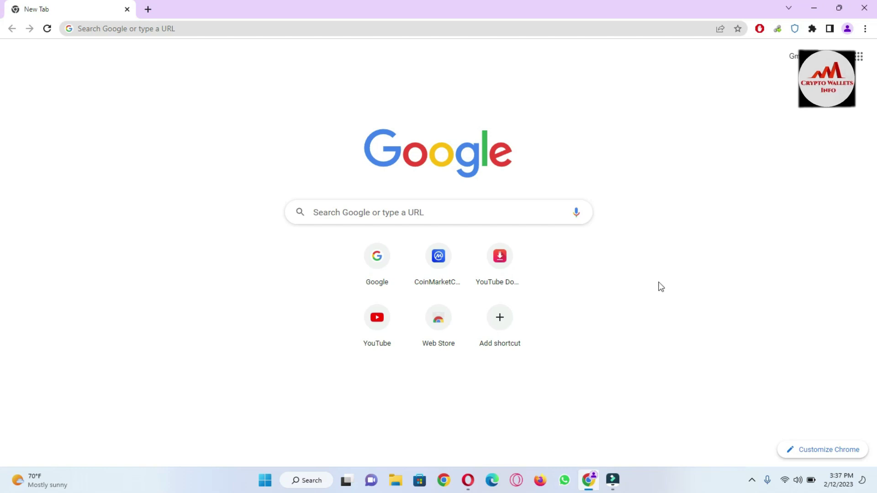
Step: Open the Trust Wallet extension popup showing the $0.00 balance and APE, AVAX, BNB tokens
left_click(796, 30)
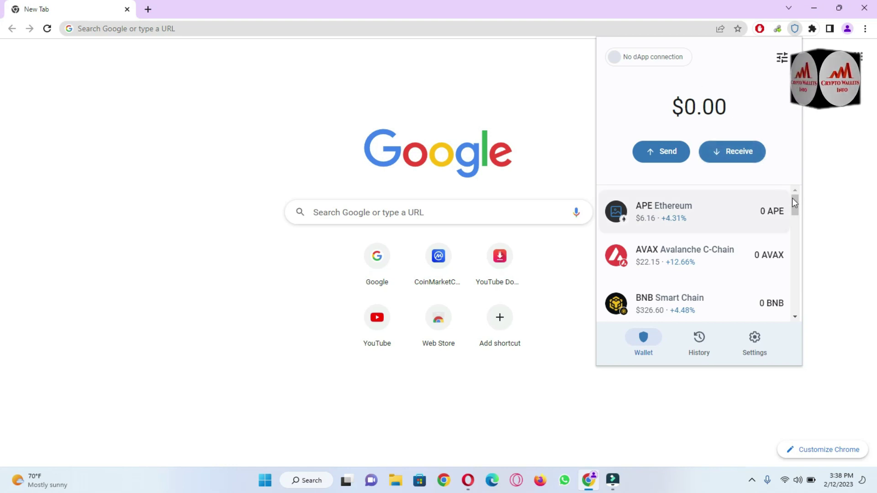
left_click_drag(793, 206, 794, 280)
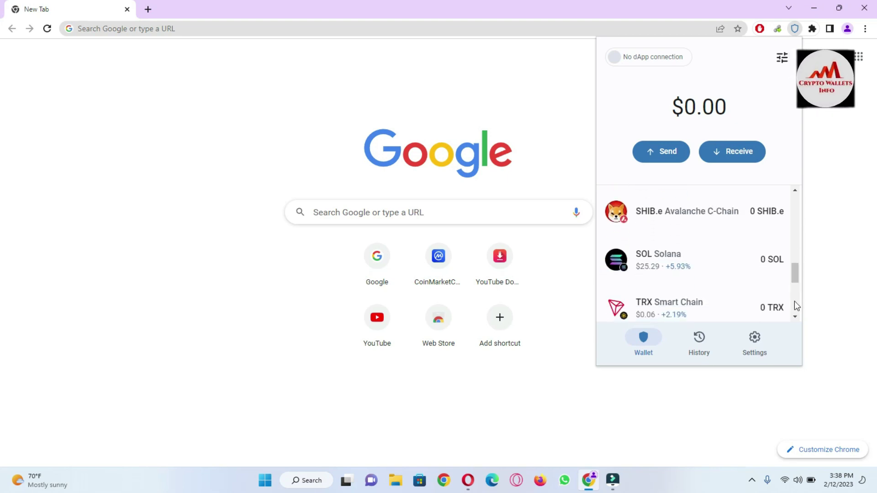
left_click(794, 284)
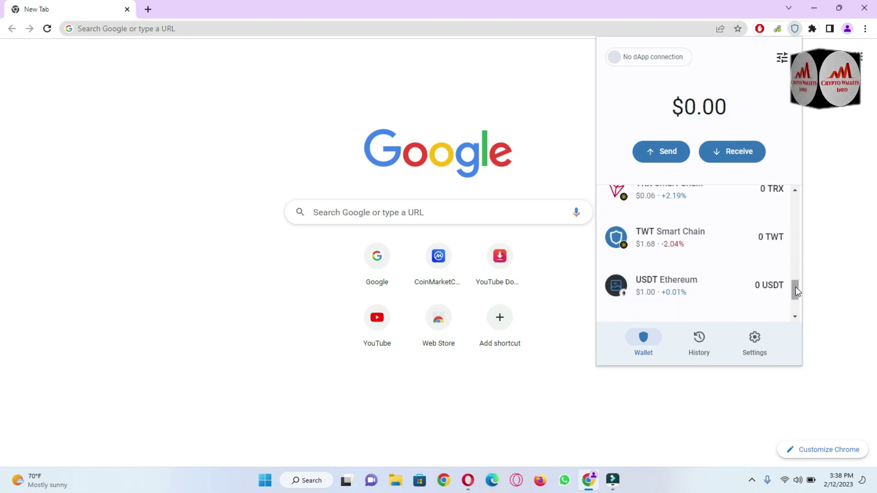
left_click(796, 307)
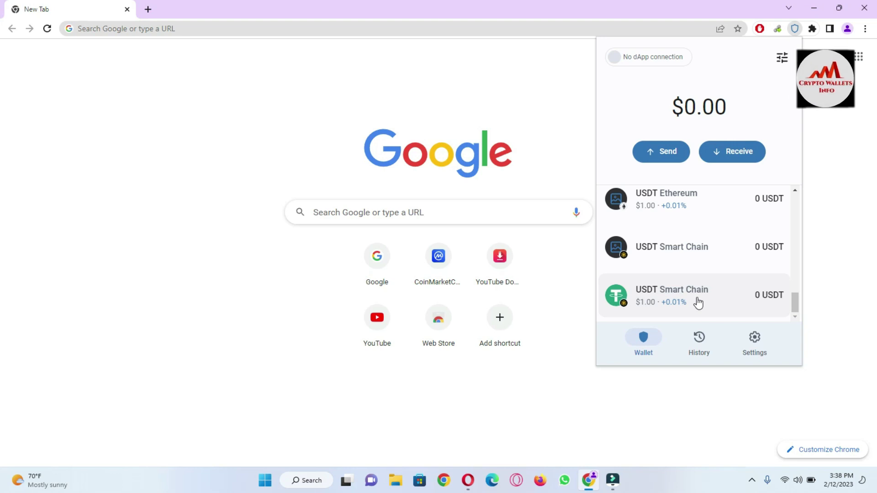
left_click(671, 296)
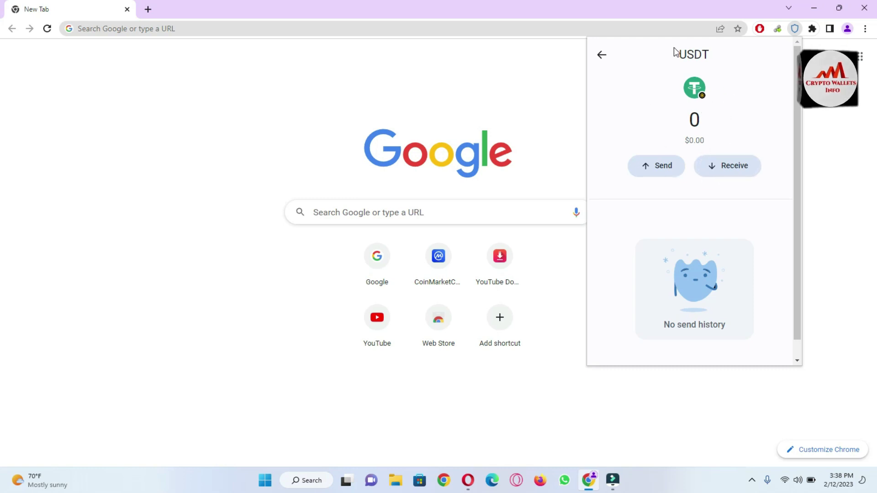
left_click_drag(675, 54, 708, 54)
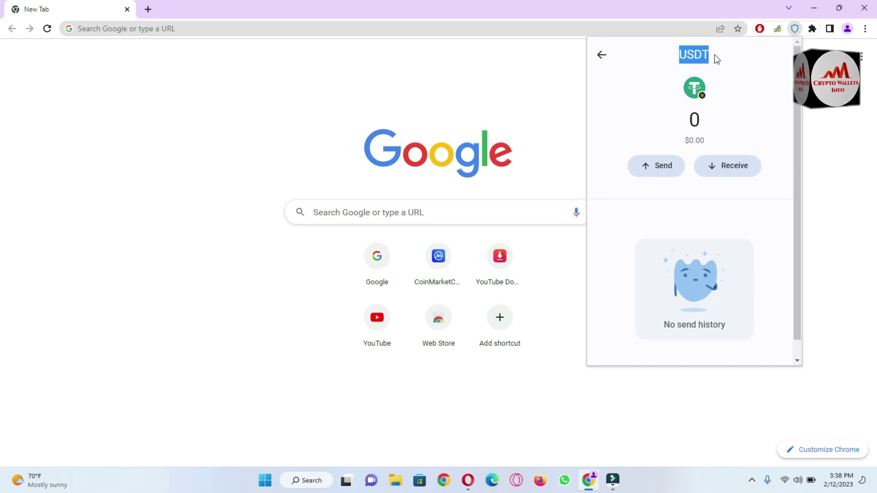
left_click(715, 54)
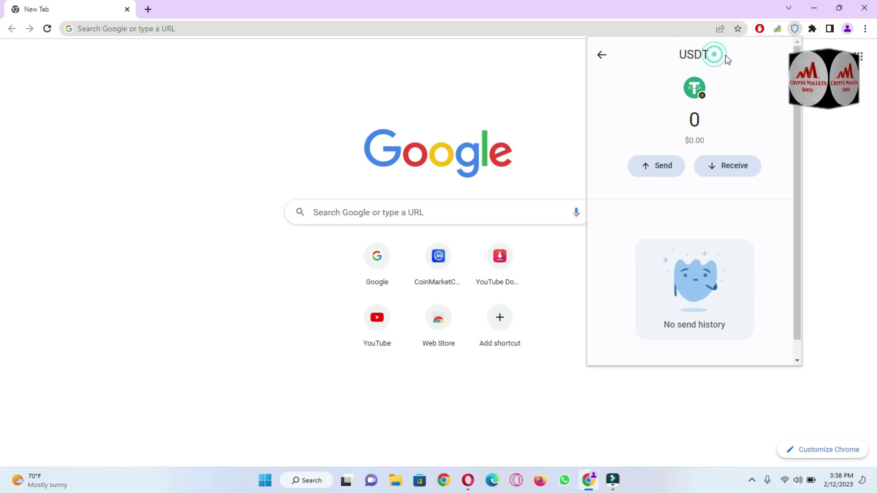
left_click(601, 57)
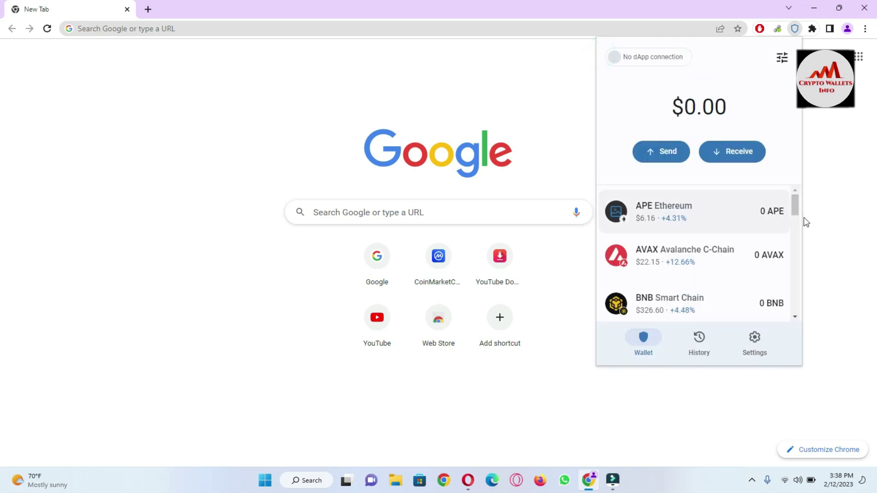
left_click_drag(795, 210, 796, 328)
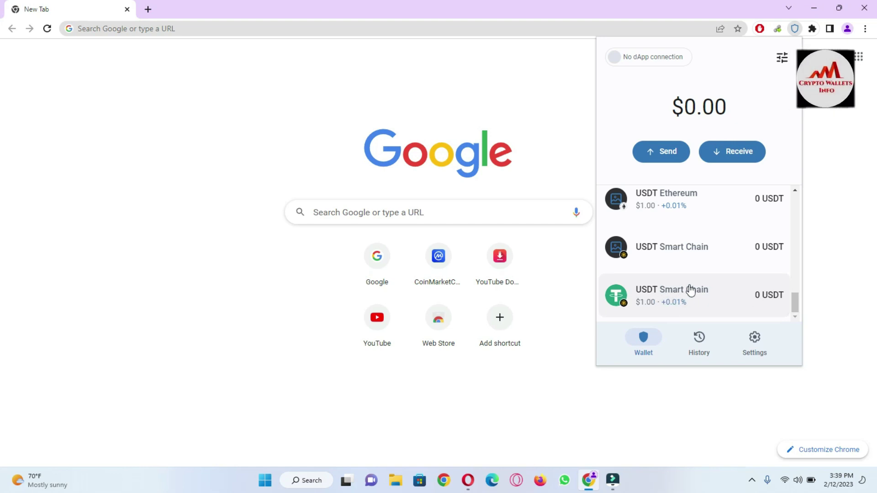
Step: Show the Receive QR code for USDT on Smart Chain and copy its wallet address
left_click(663, 301)
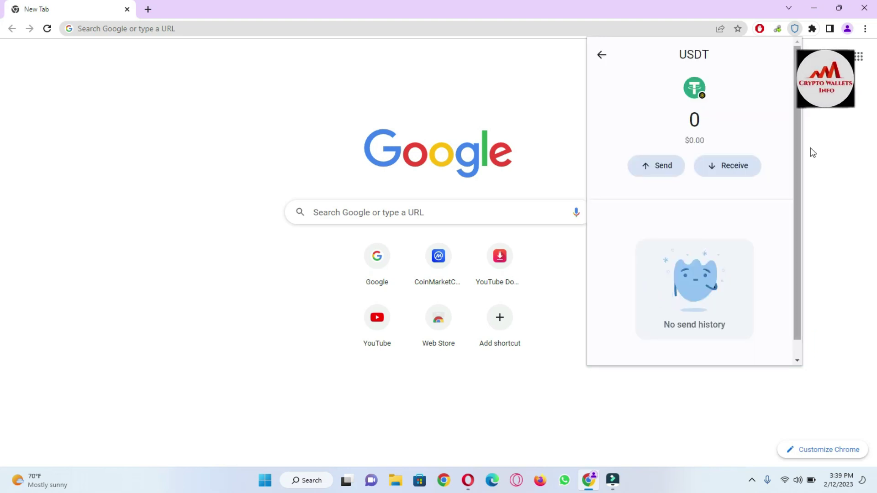
left_click(727, 172)
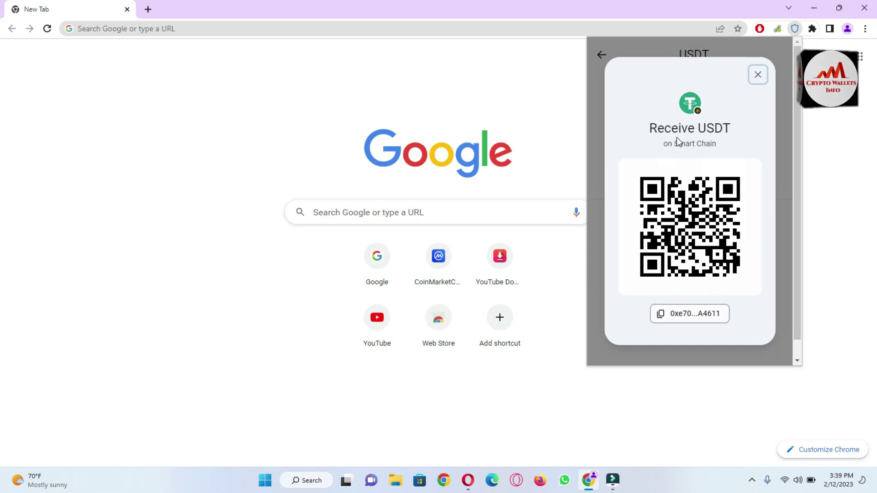
left_click(707, 320)
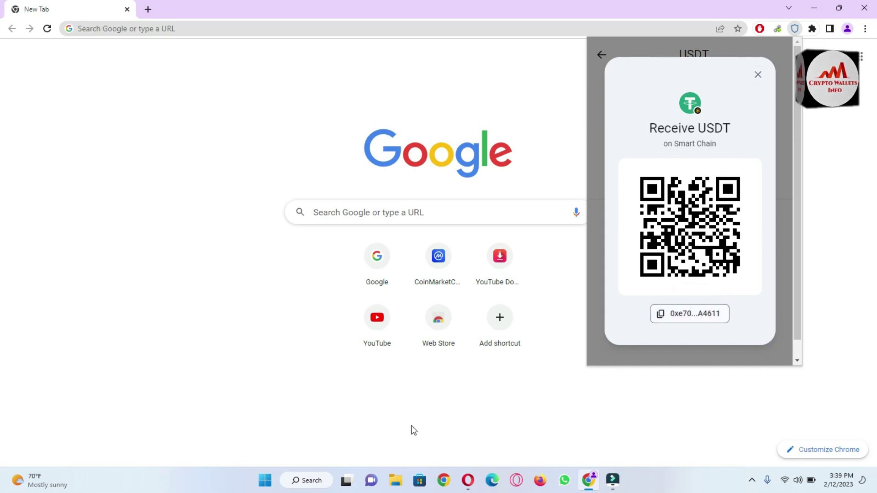
Step: Search Windows for 'note' to find Notepad
left_click(317, 481)
type("e")
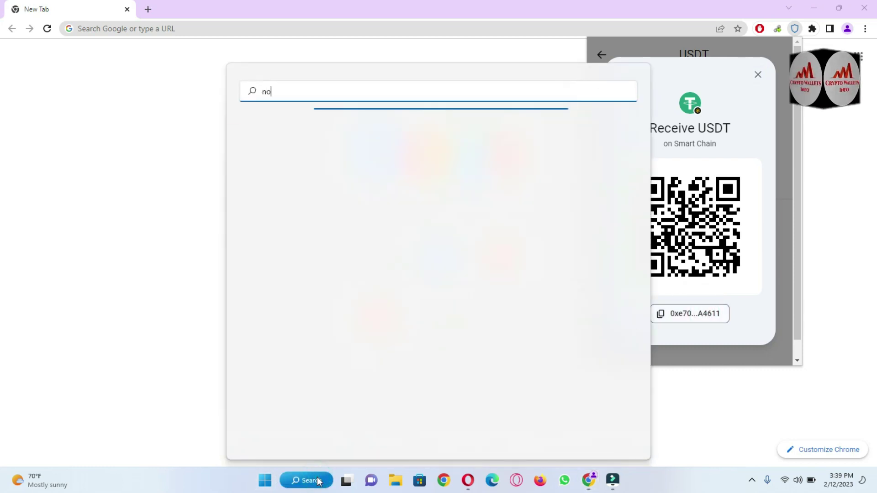
key("BackSpace")
type("note")
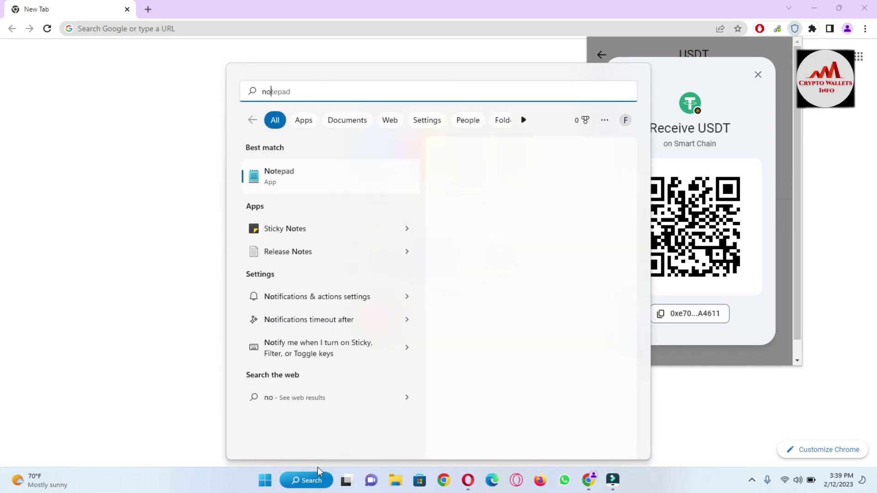
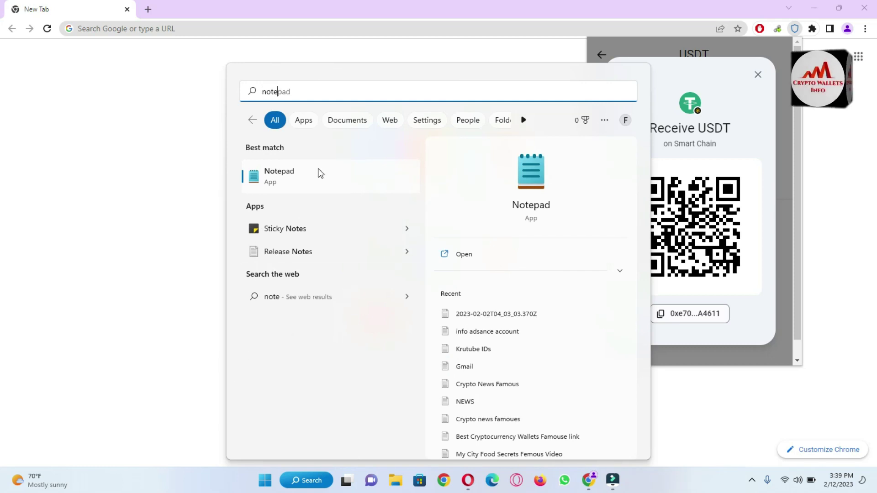
Step: Paste the copied USDT wallet address into a new Notepad note, select it, then return to the Receive USDT page
left_click(319, 172)
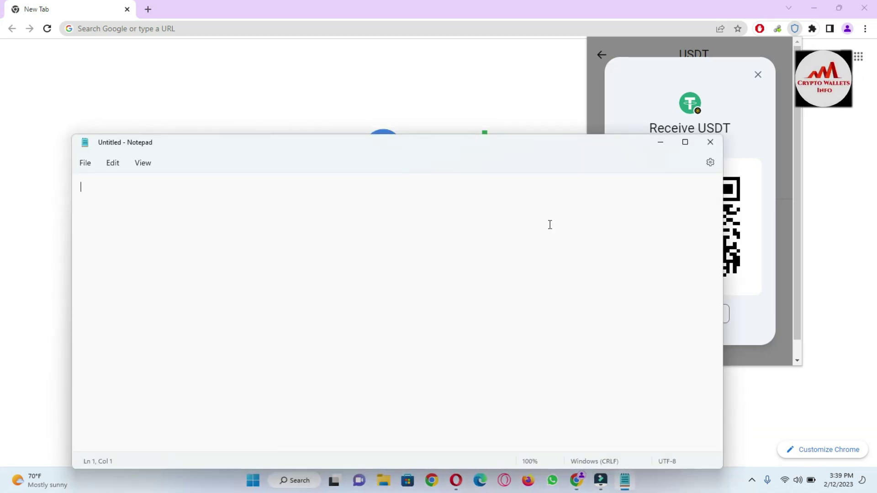
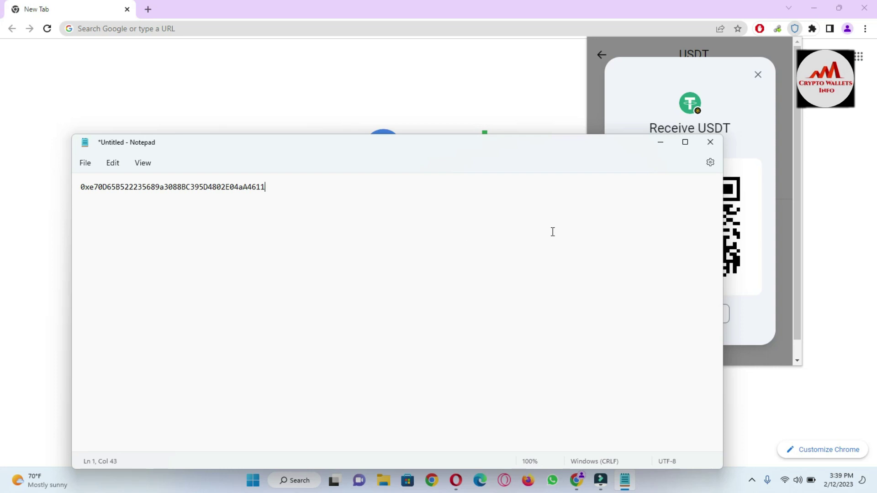
double_click(266, 189)
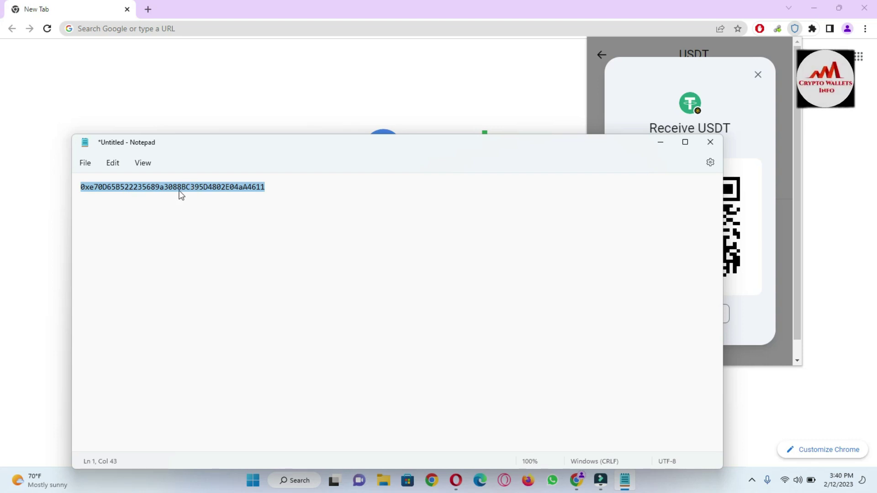
left_click(648, 103)
left_click(648, 103)
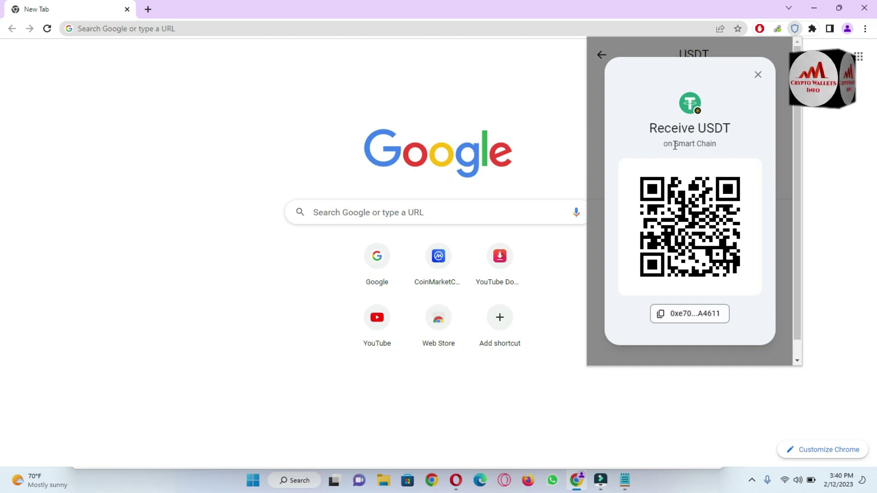
Step: Highlight the network name 'Smart Chain' on the Receive USDT page, then return to the Notepad note
left_click_drag(675, 146, 719, 150)
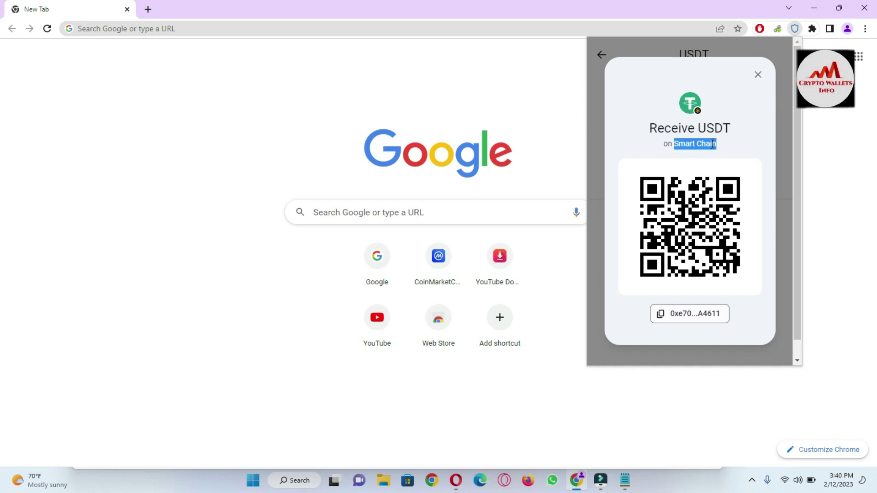
left_click(623, 485)
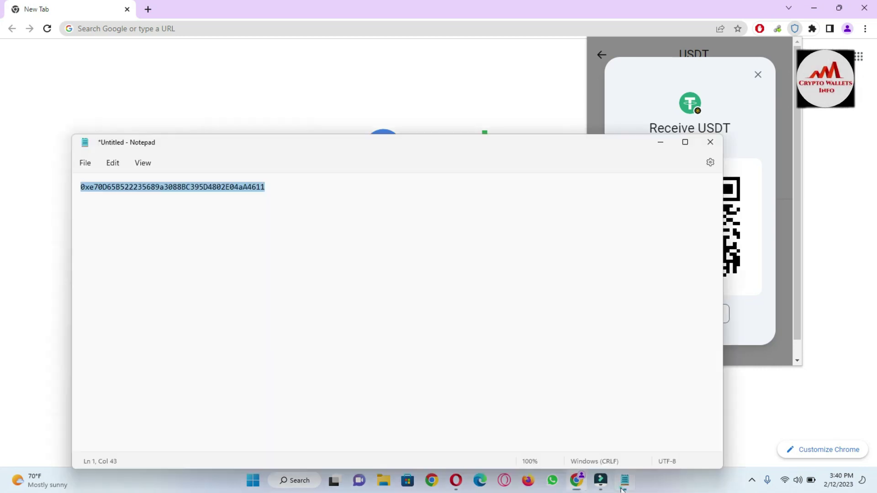
Step: Highlight the last three characters '611' of the pasted address, then return to the Receive USDT page
left_click(90, 186)
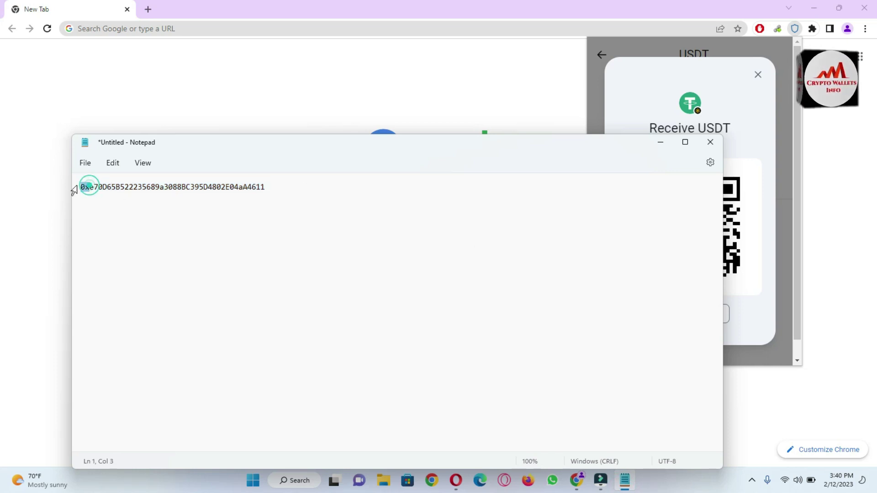
left_click_drag(253, 188, 276, 186)
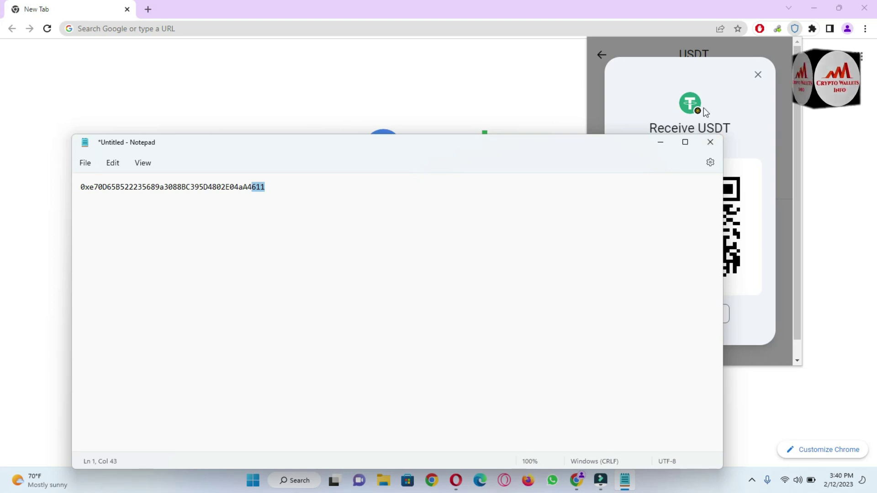
mouse_move(699, 111)
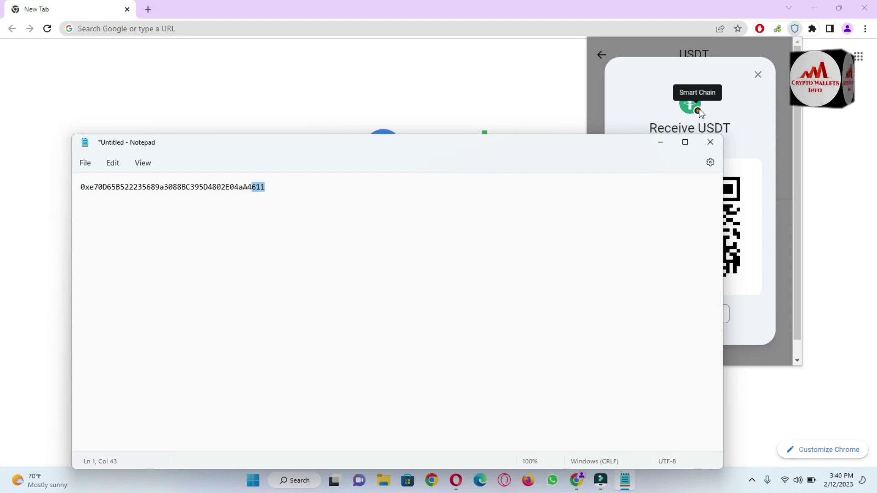
left_click(700, 113)
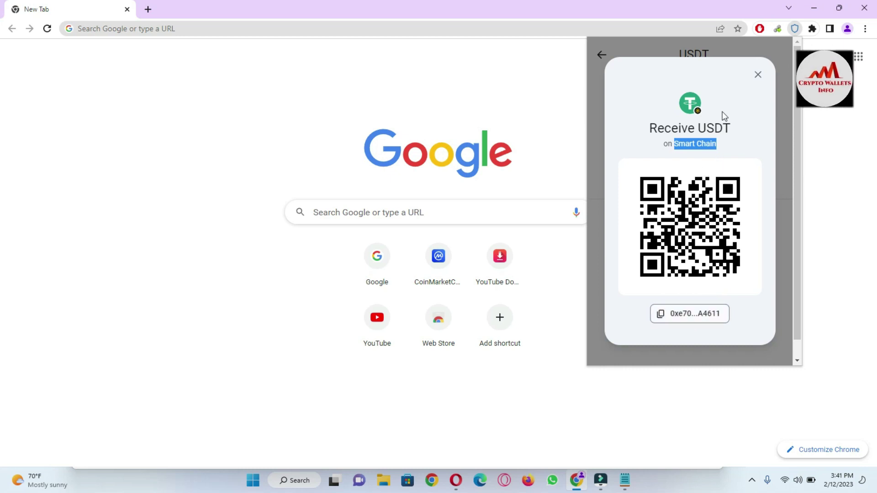
Step: Leave the USDT receive page and show the ETH on Ethereum receive QR code and address
left_click(759, 74)
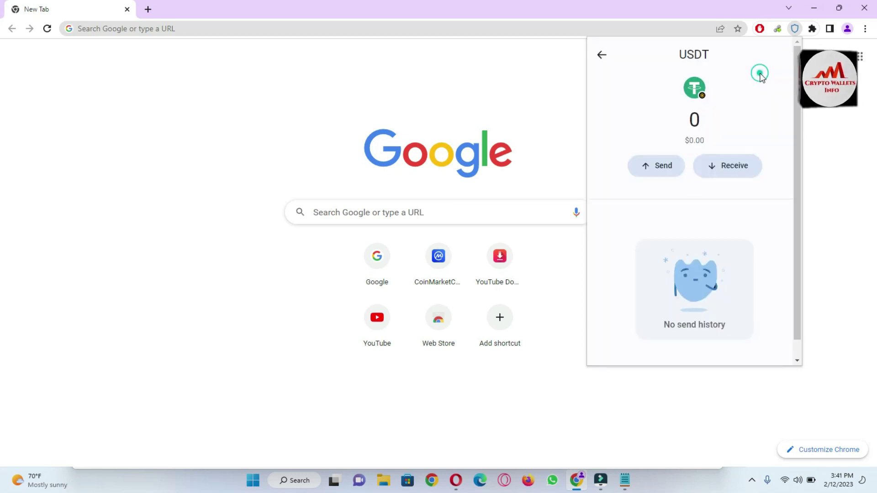
left_click(602, 55)
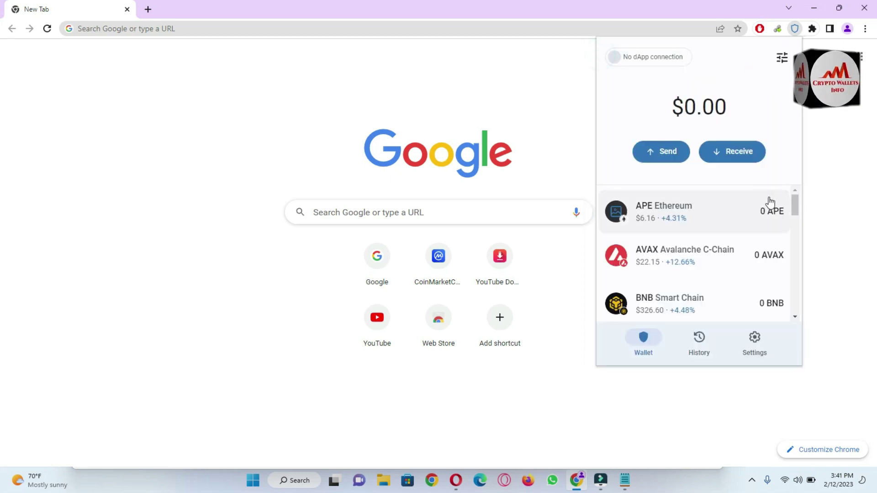
left_click_drag(794, 203, 795, 239)
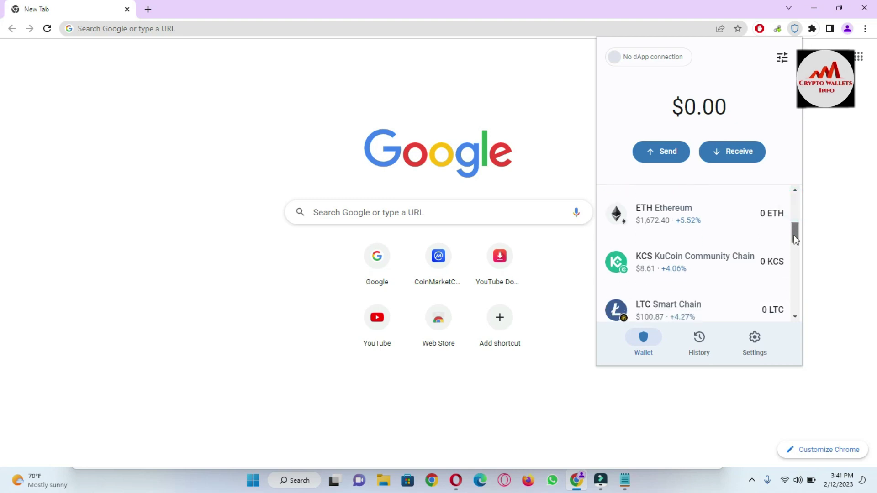
left_click(679, 219)
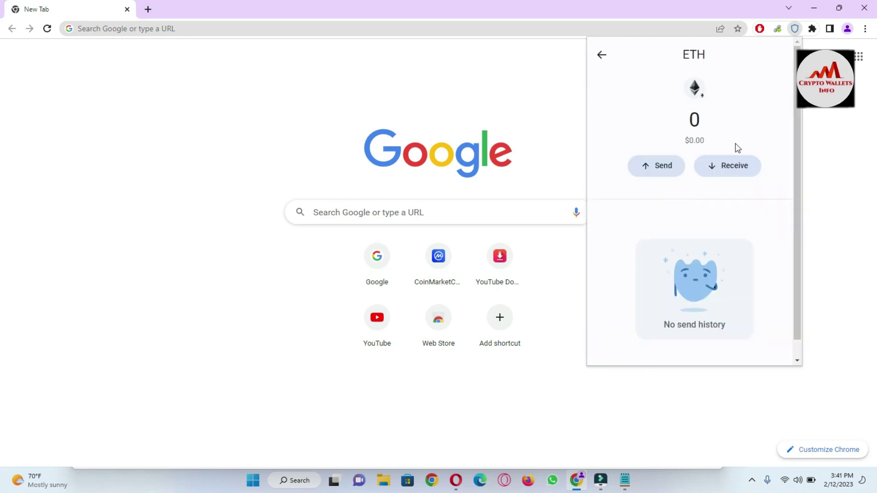
left_click(734, 167)
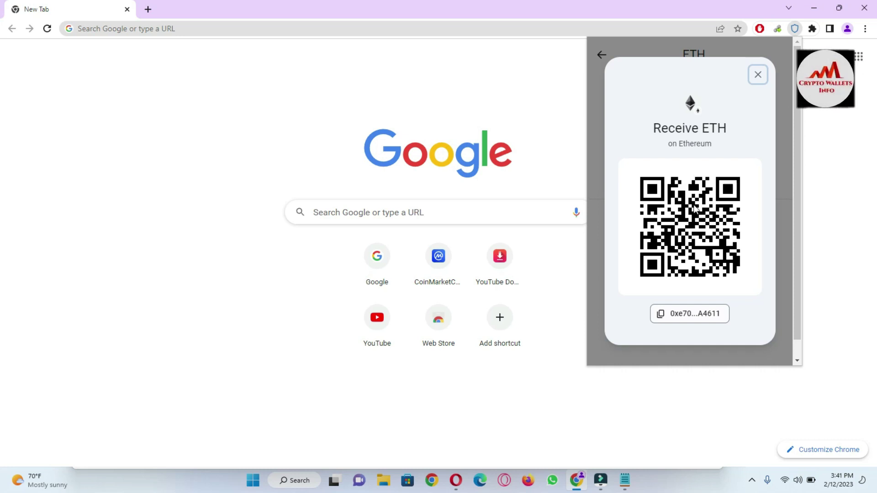
Step: Close Receive ETH, go back to the $0.00 main view, and scroll the token list to LTC and MATIC
left_click(757, 76)
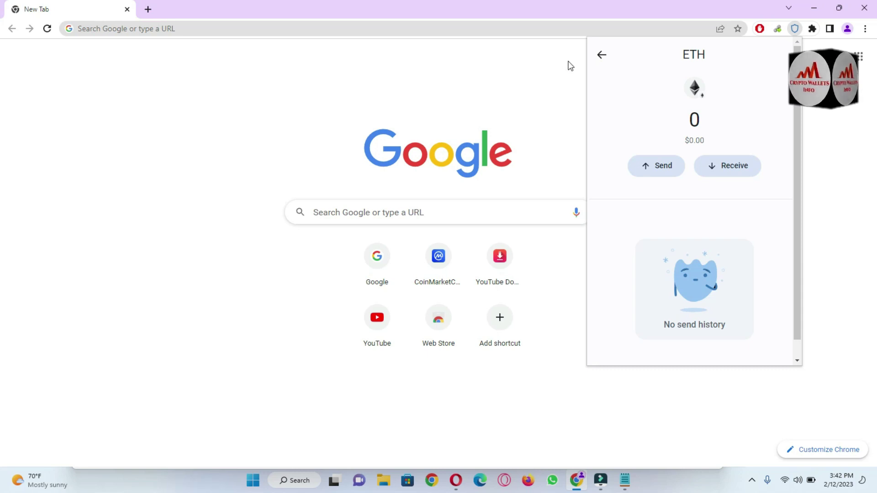
left_click(602, 56)
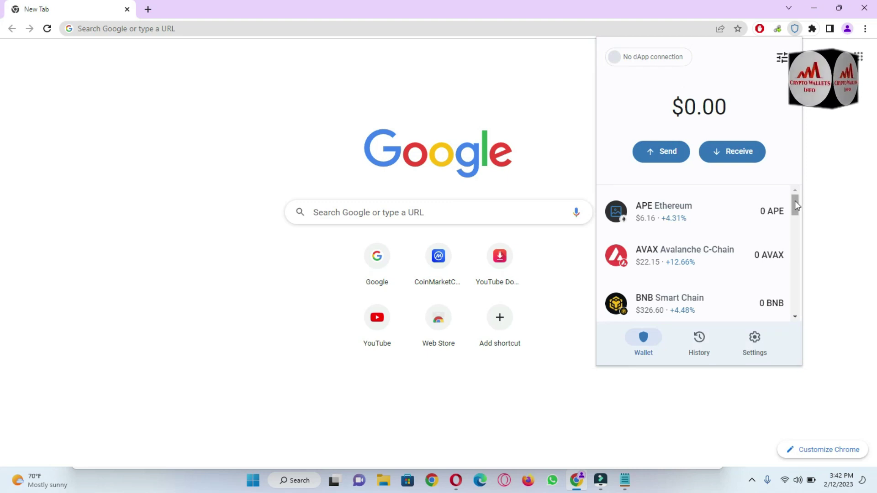
left_click_drag(795, 201, 795, 202)
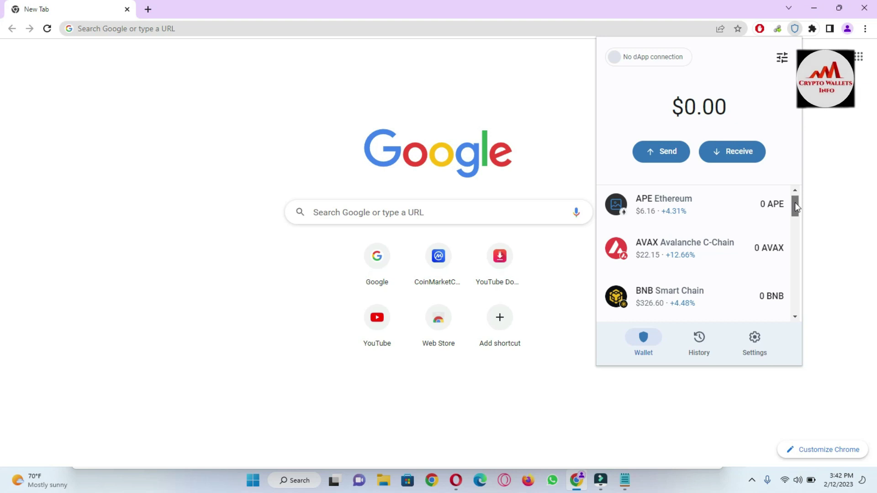
left_click_drag(795, 204, 793, 251)
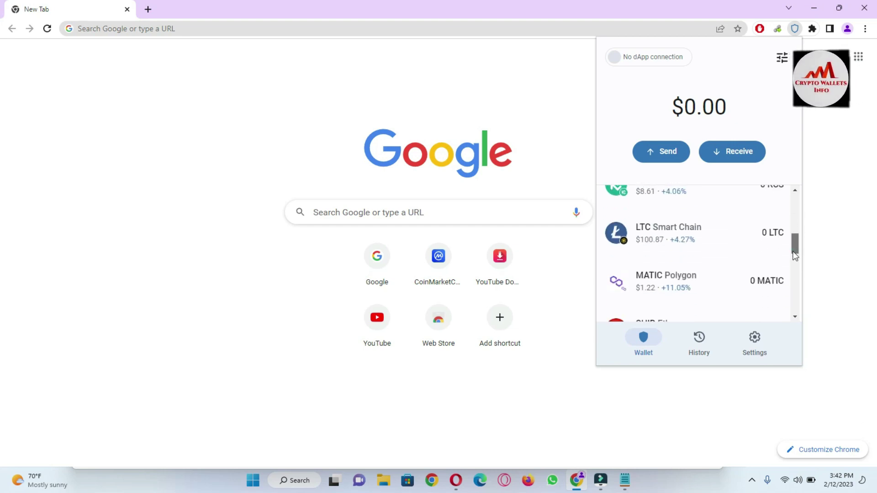
scroll(794, 251, "down", 5)
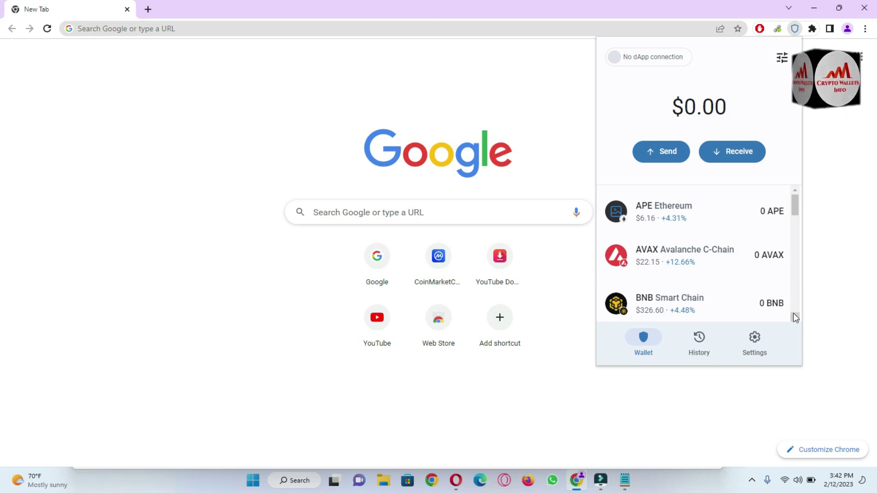
Step: Open Settings and view the Network list, with Smart Chain as current
left_click(754, 338)
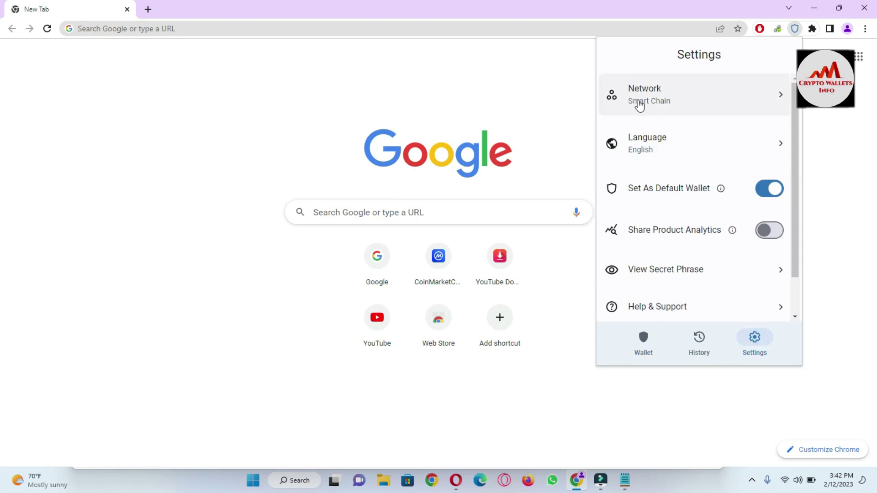
left_click(666, 96)
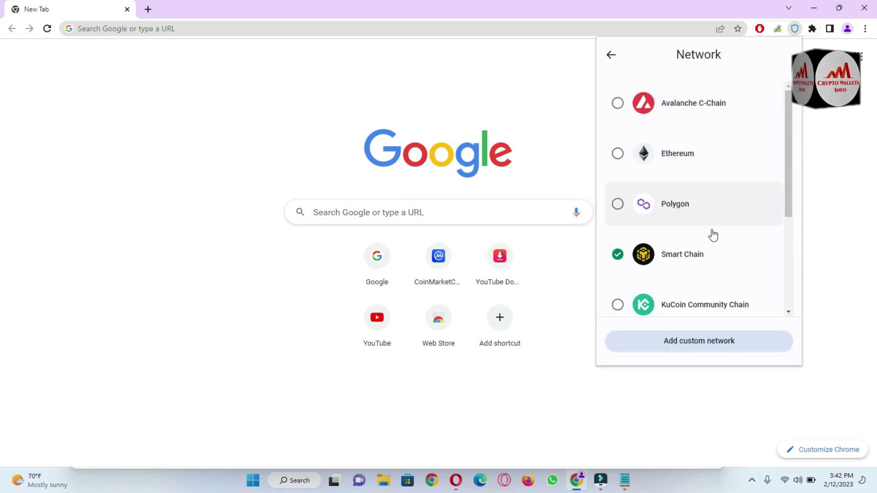